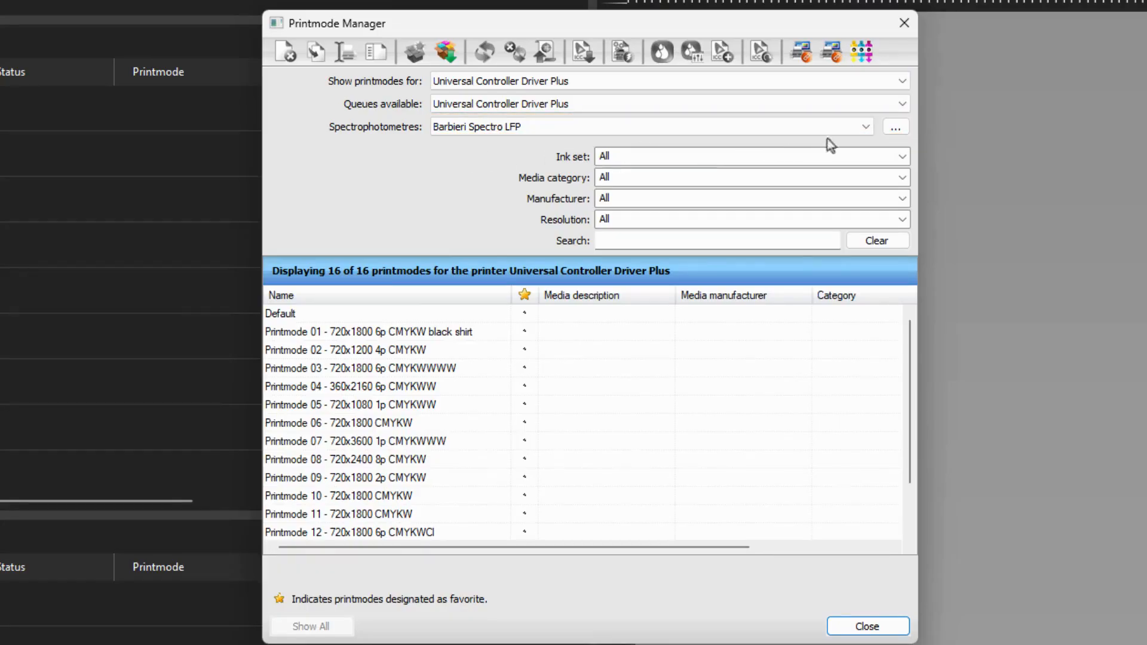
Step: Select the Fiery ES-3000 as the spectrophotometer and save its ruler measurement patch size as Medium
left_click(867, 127)
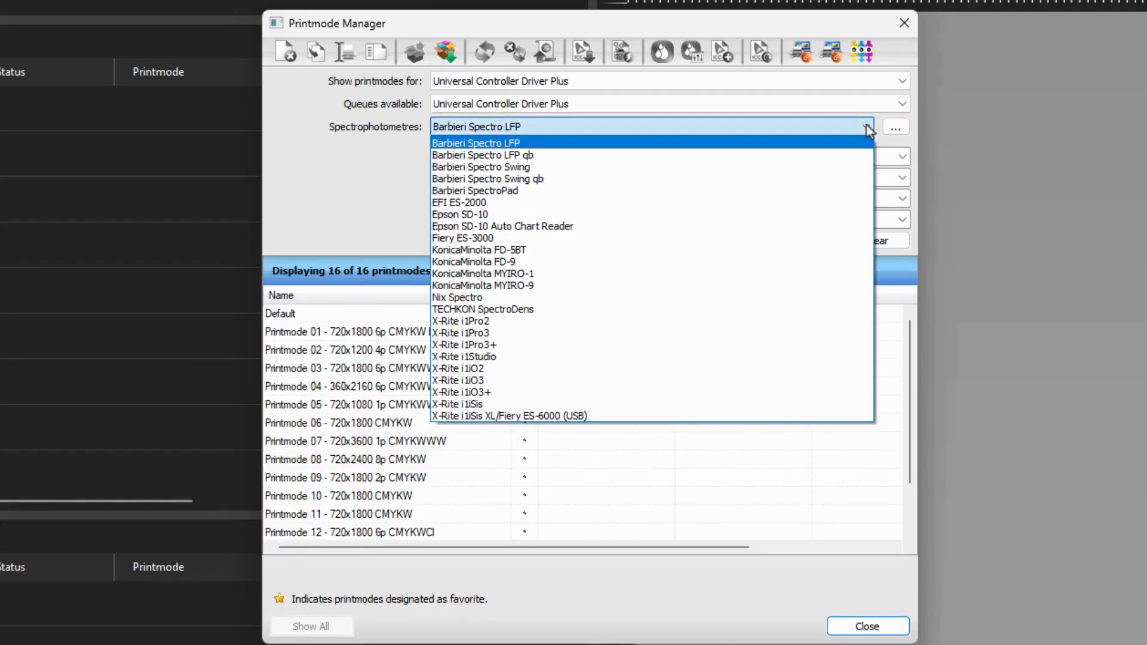
left_click(800, 237)
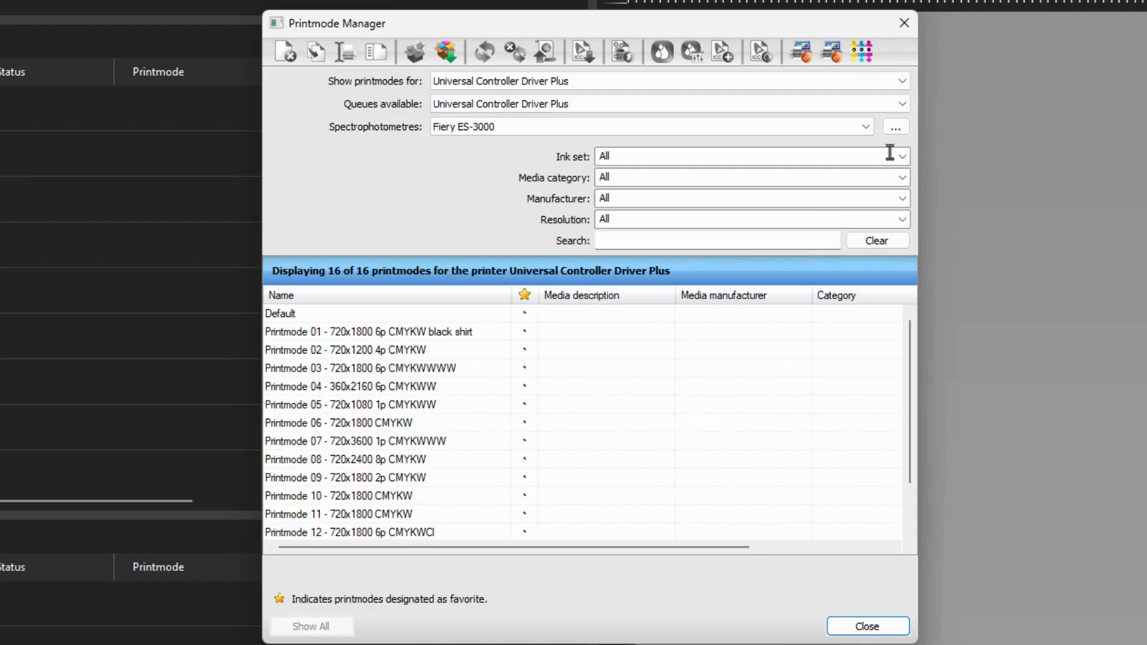
left_click(895, 130)
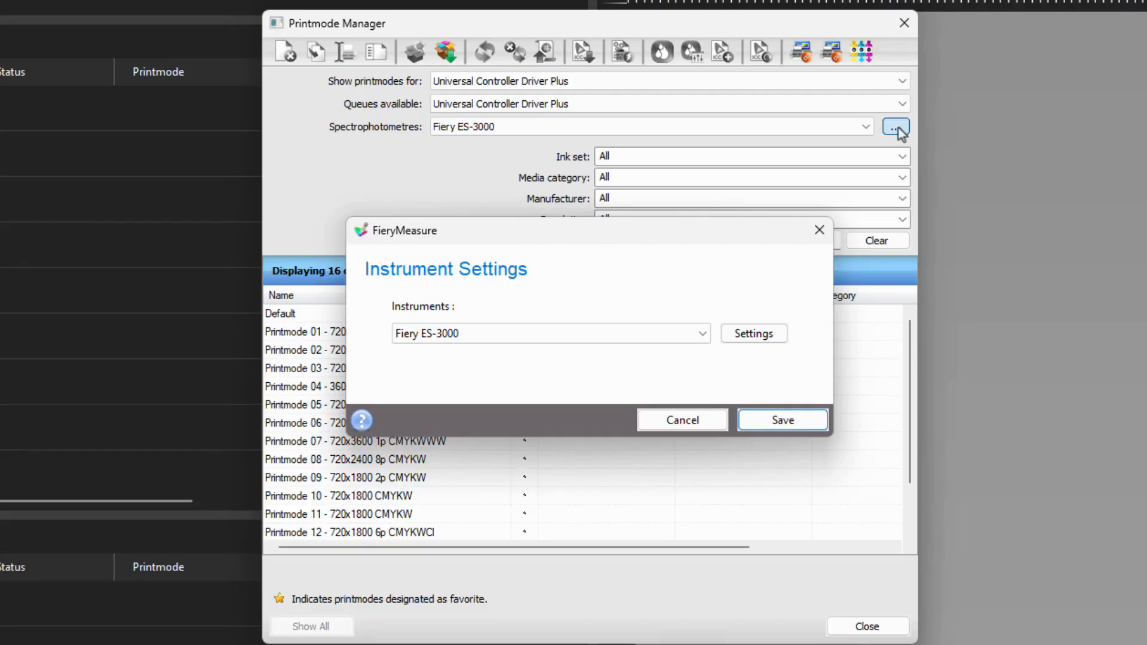
left_click(752, 336)
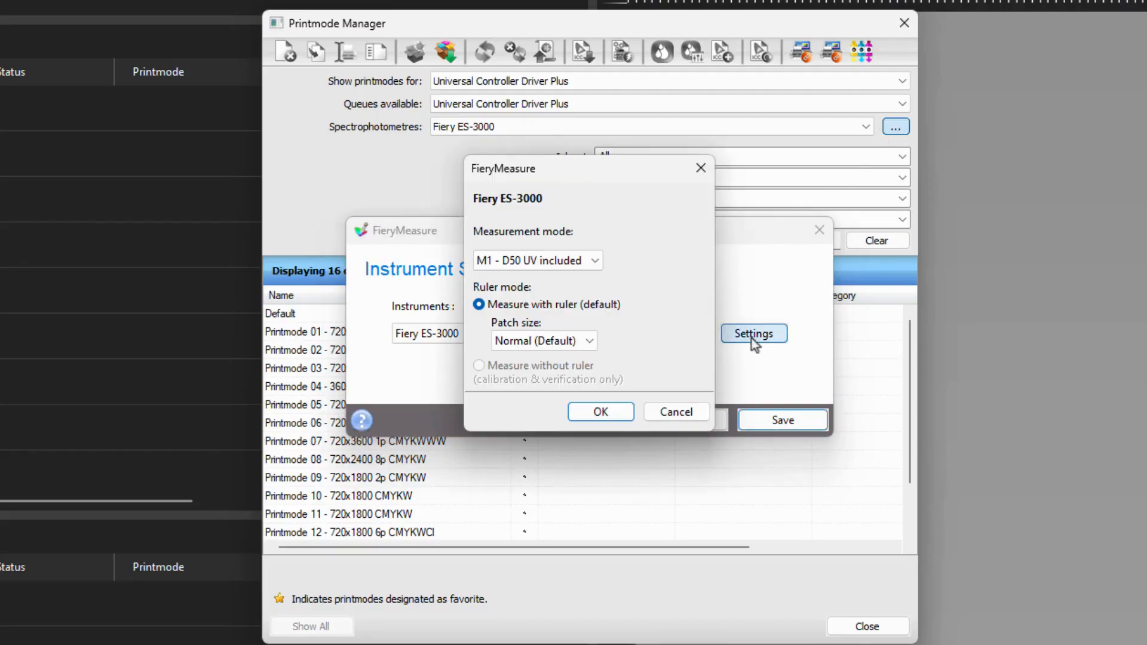
left_click(592, 342)
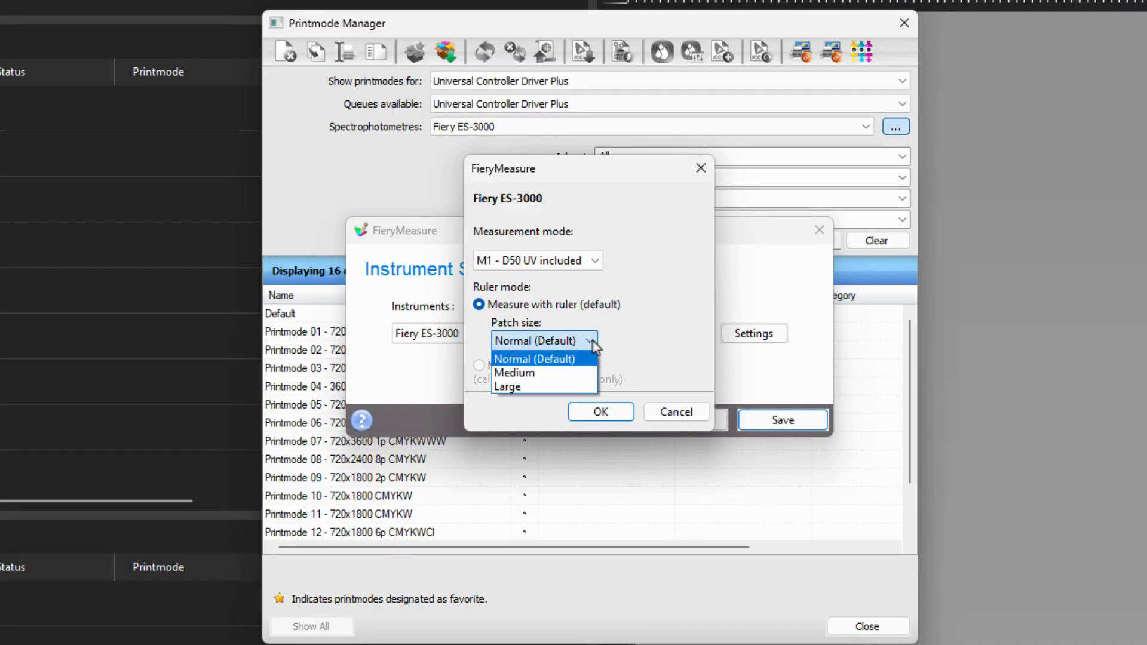
left_click(583, 375)
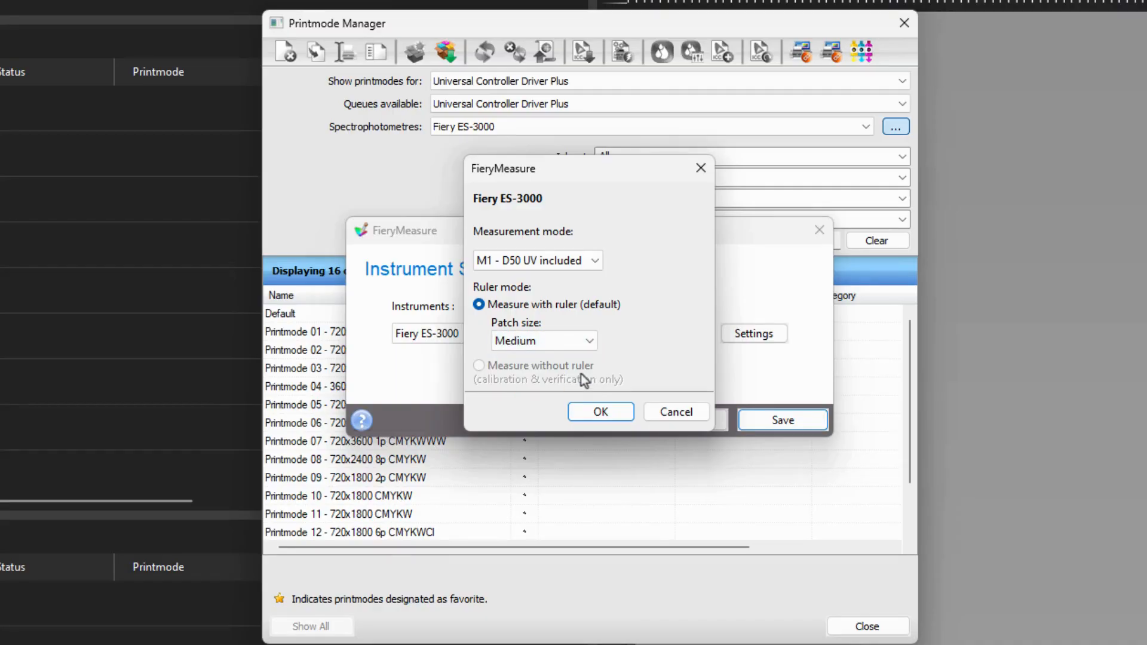
left_click(583, 417)
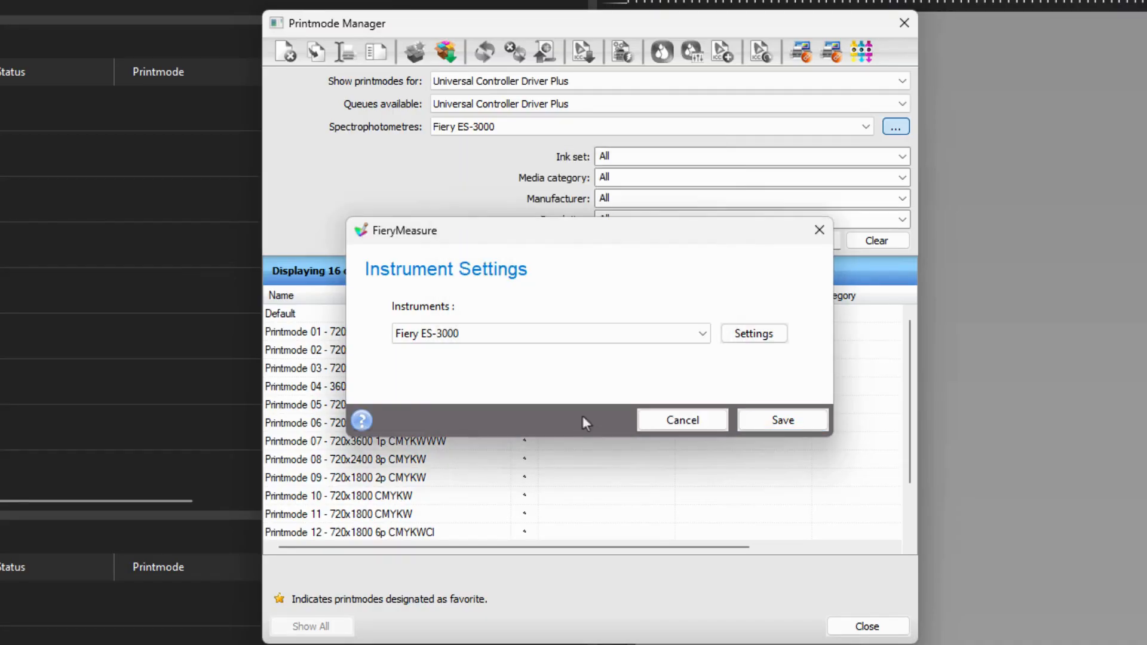
left_click(777, 423)
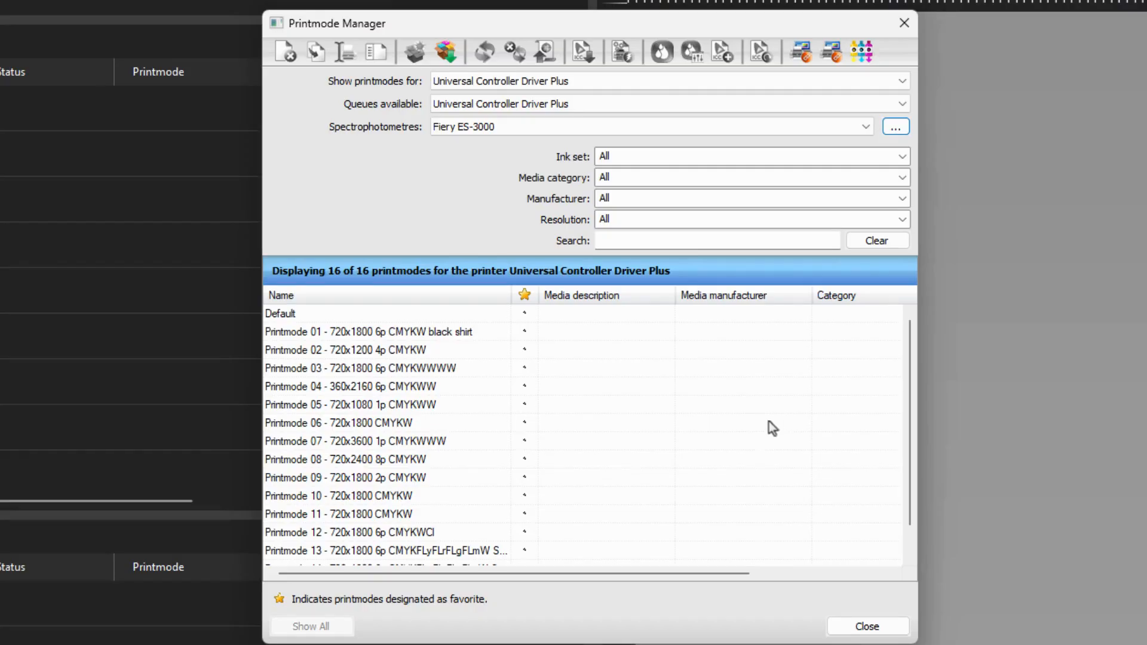
Step: Create a new printmode from Printmode 01 named "Printmode 01 - 720x1800 6p CMYKW black shirt calibrated" with Advanced Screening off, and start the maximum white ink setup
left_click(442, 334)
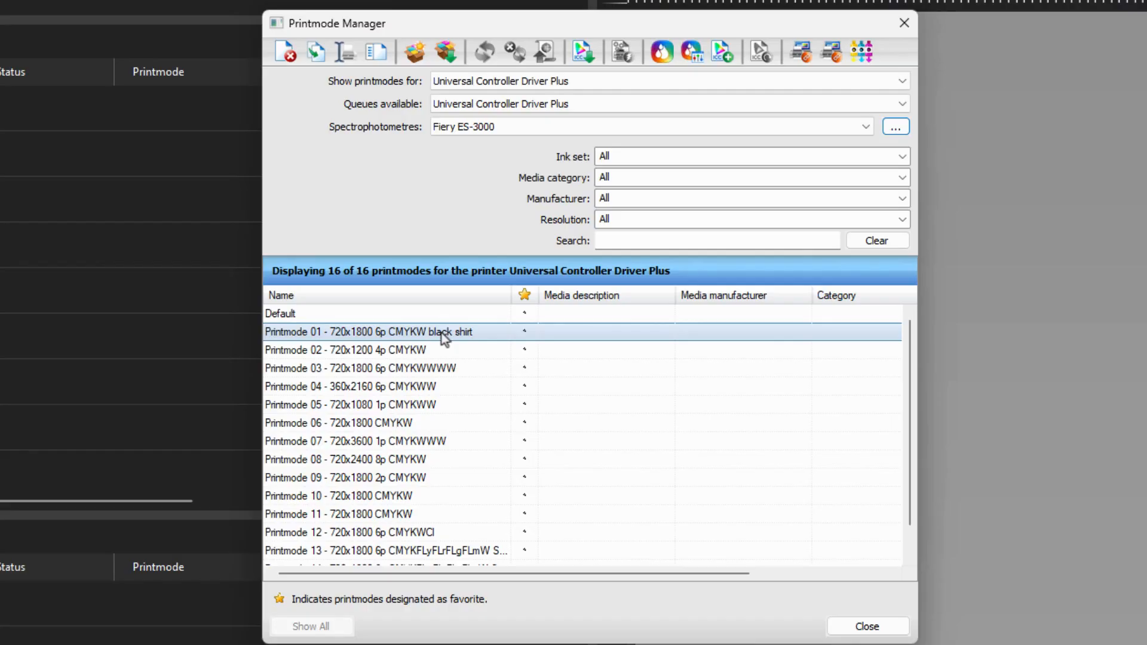
left_click(671, 51)
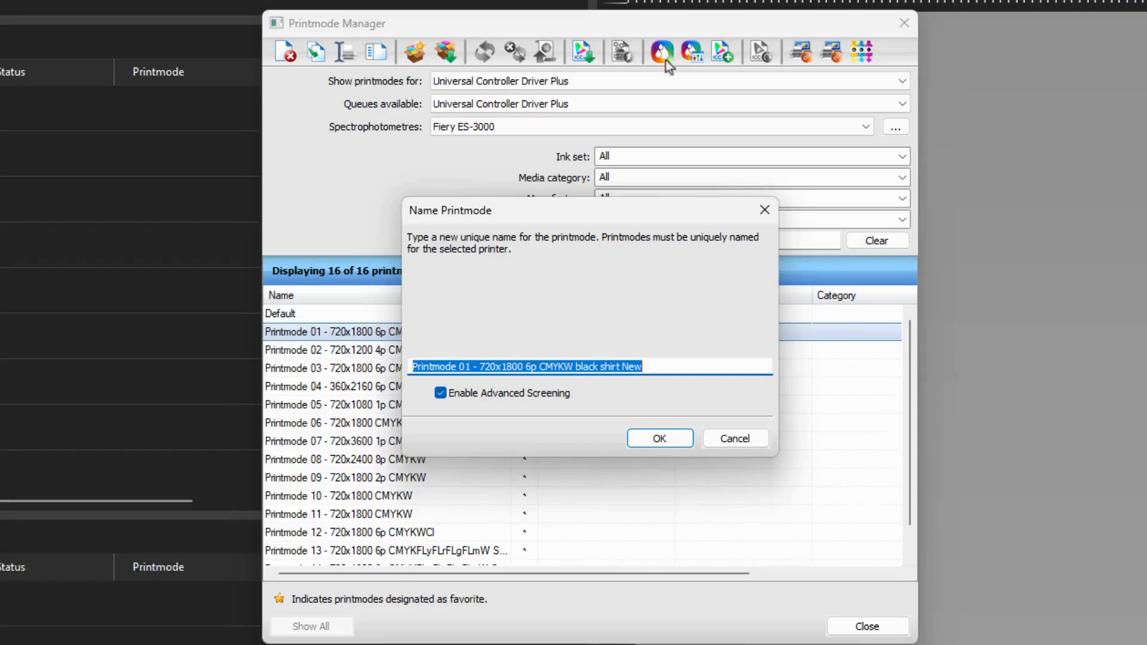
double_click(635, 366)
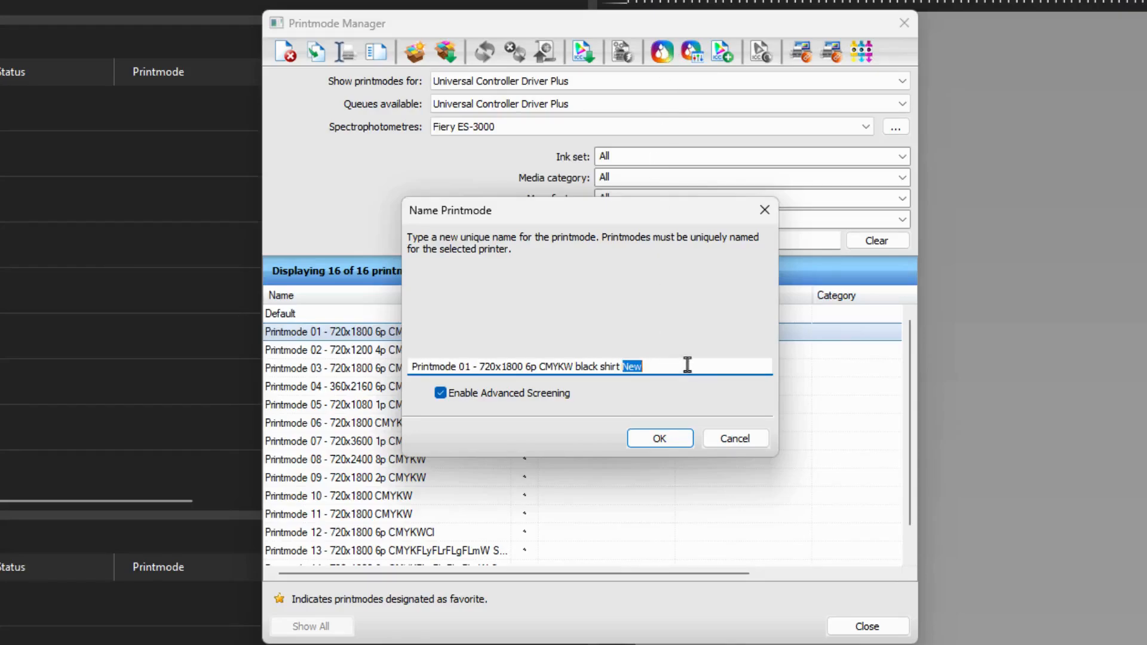
type("calibrated")
left_click(441, 393)
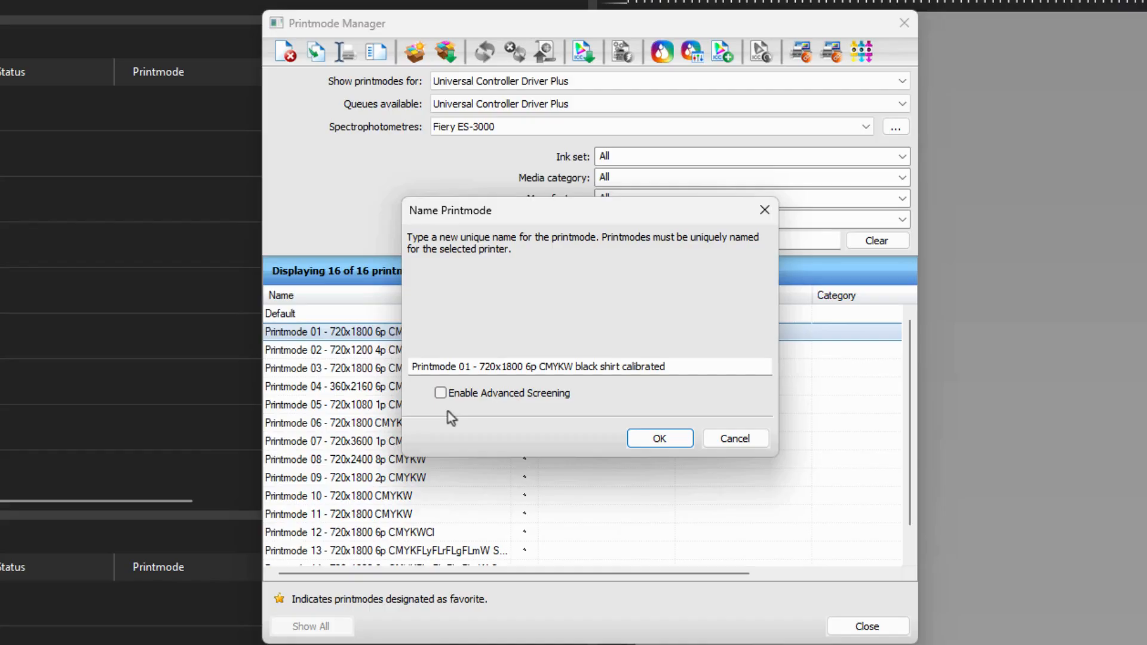
left_click(651, 436)
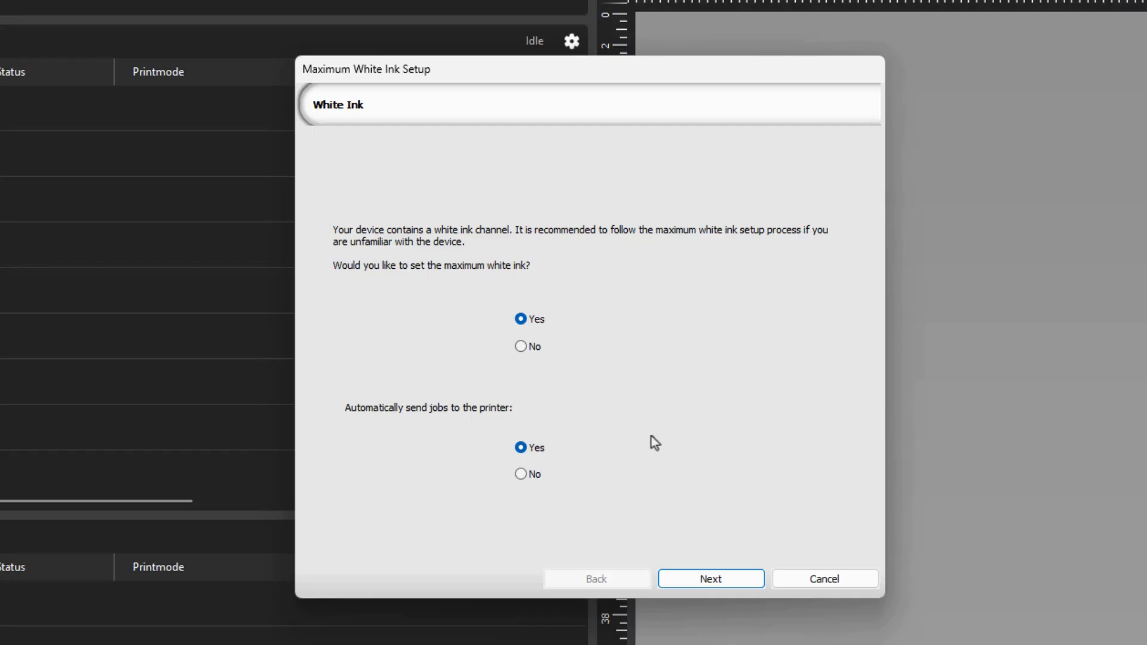
left_click(704, 577)
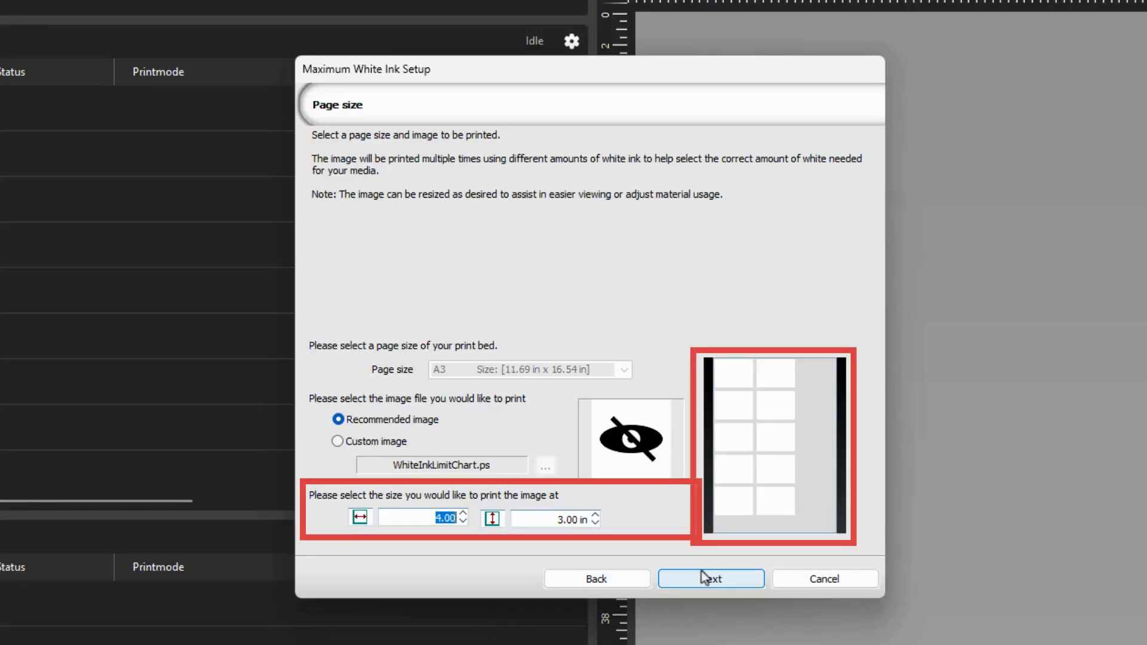
Step: Try narrower print widths for the white ink test image, down to 2.25 in, and return to 4.00 in
left_click(464, 522)
left_click(463, 523)
left_click(464, 523)
left_click(464, 522)
left_click(463, 523)
left_click(463, 523)
left_click(463, 523)
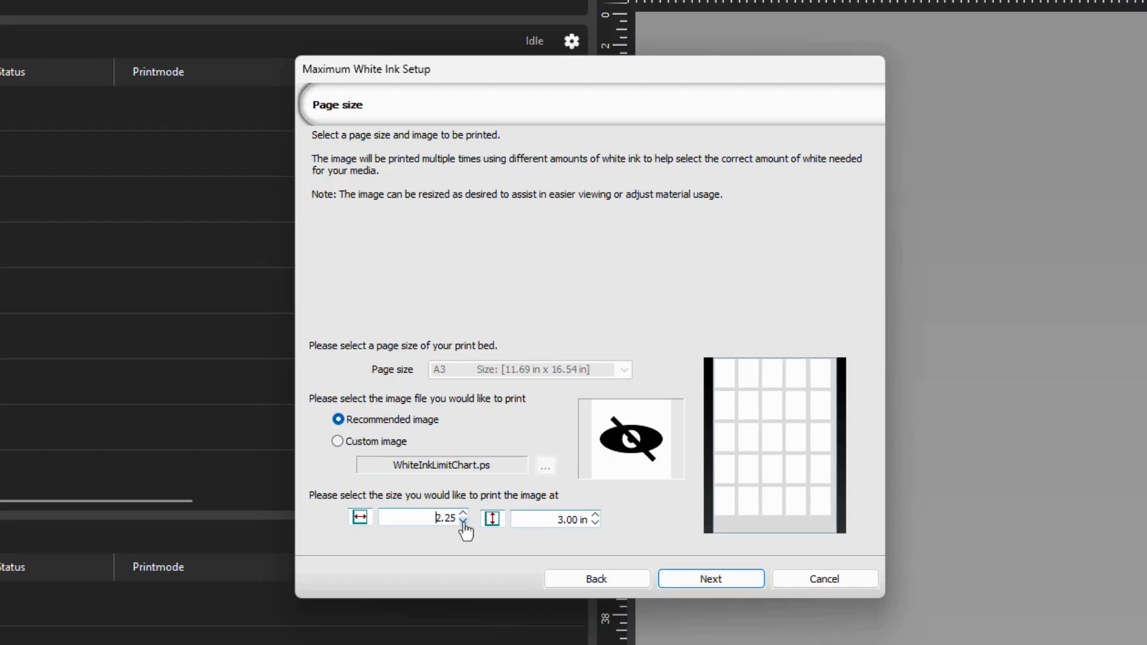
left_click(463, 513)
left_click(463, 514)
left_click(463, 514)
left_click(463, 514)
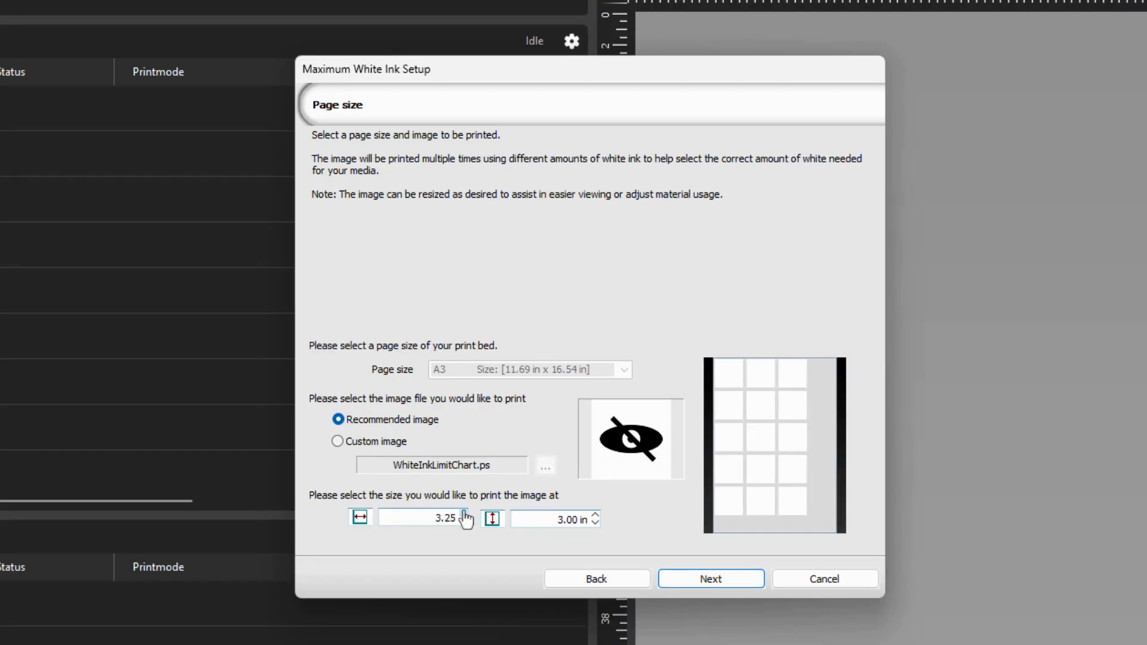
left_click(463, 513)
left_click(464, 513)
left_click(463, 513)
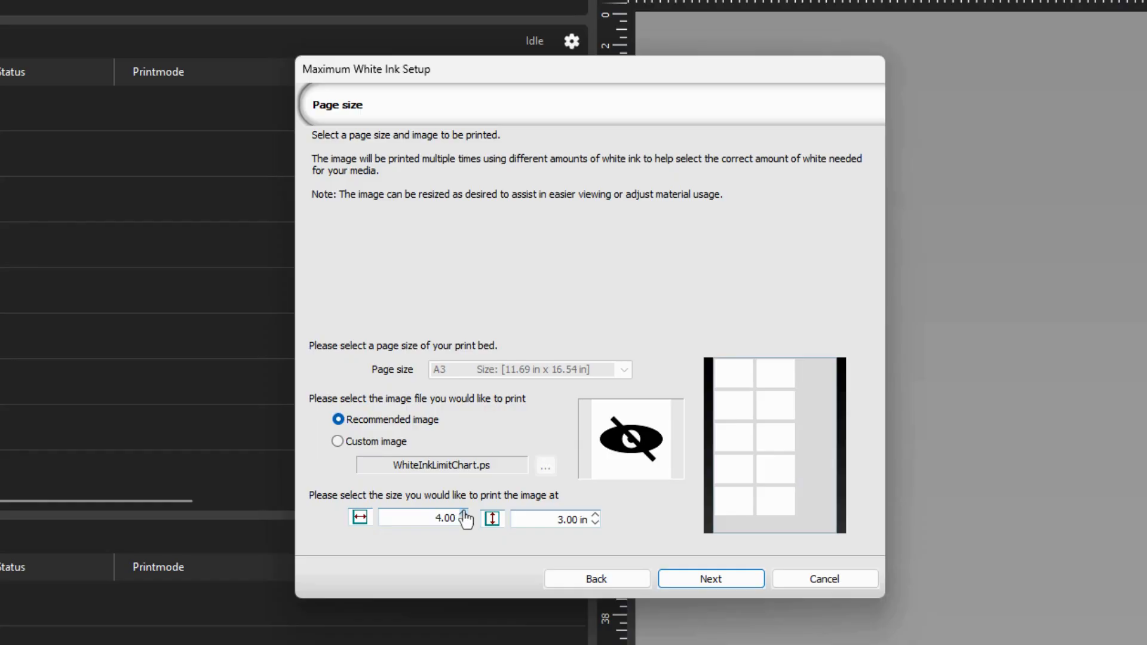
Step: Set the white ink test image's print width to 3 in and accept the default printer options and ink droplet size setup
left_click_drag(427, 519, 473, 520)
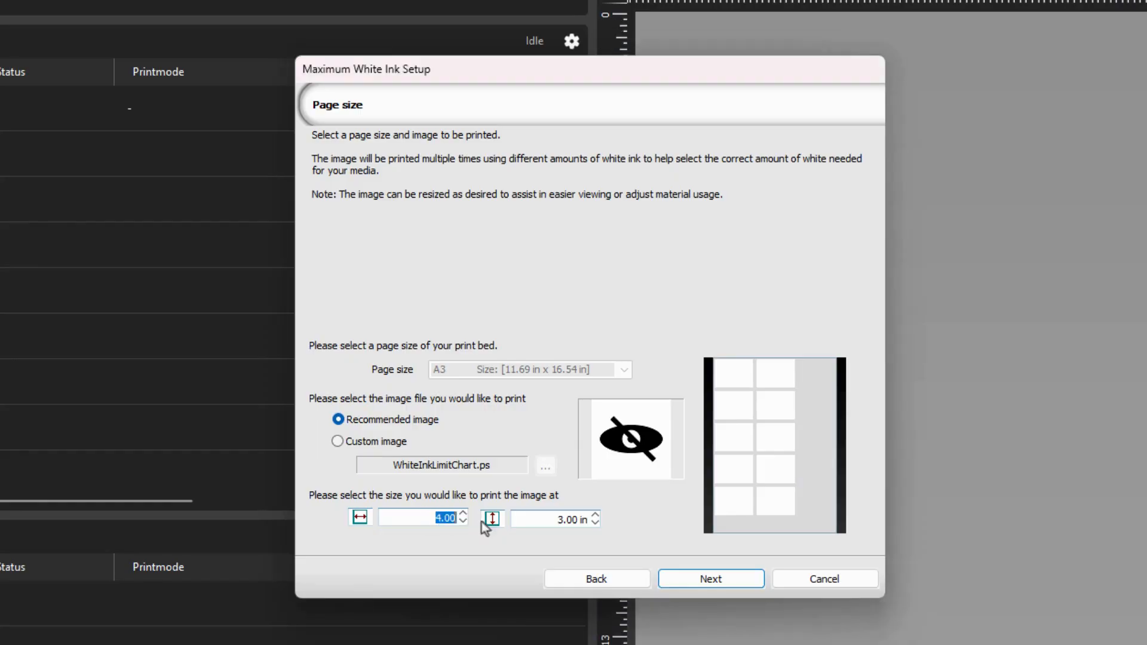
type("3")
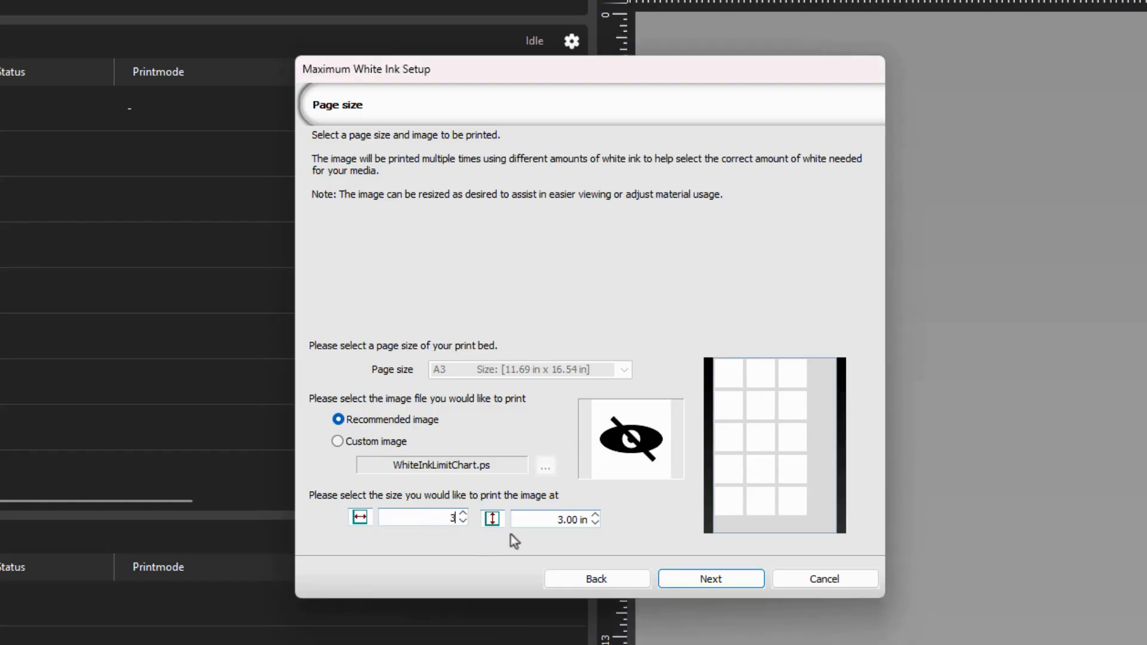
left_click(537, 521)
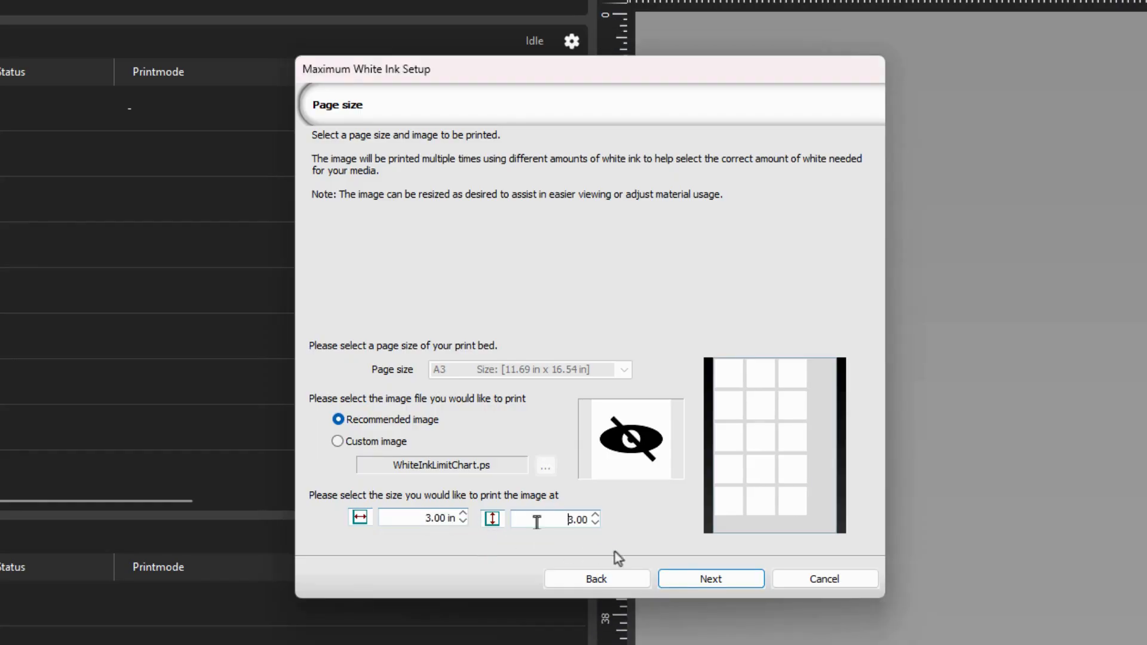
left_click(702, 579)
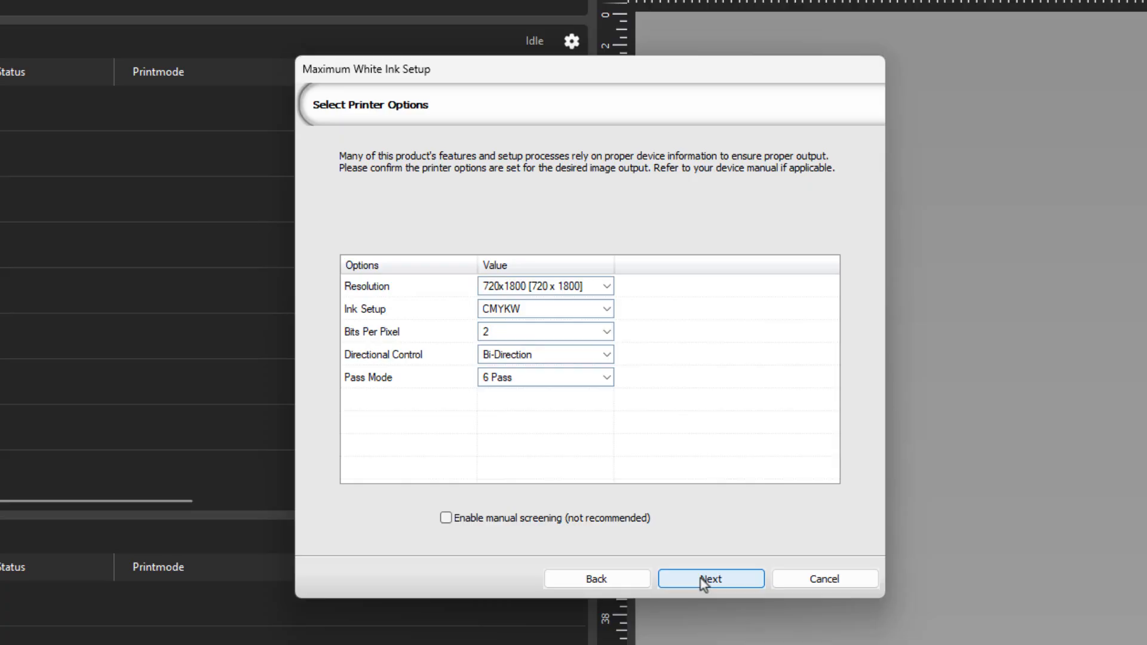
left_click(703, 580)
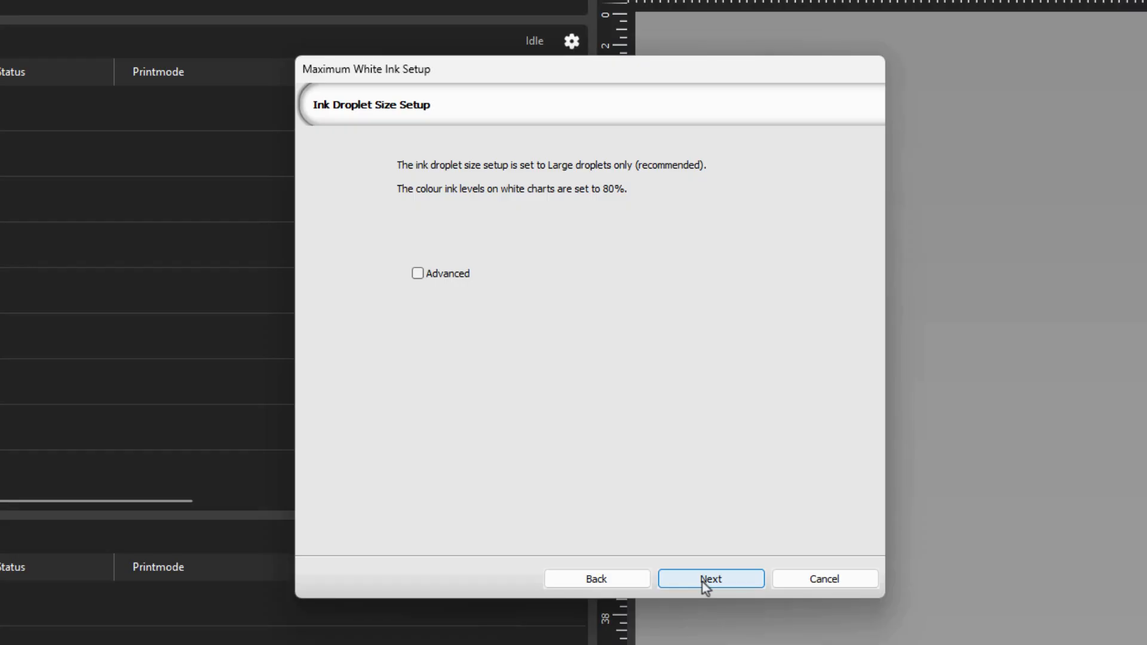
left_click(707, 579)
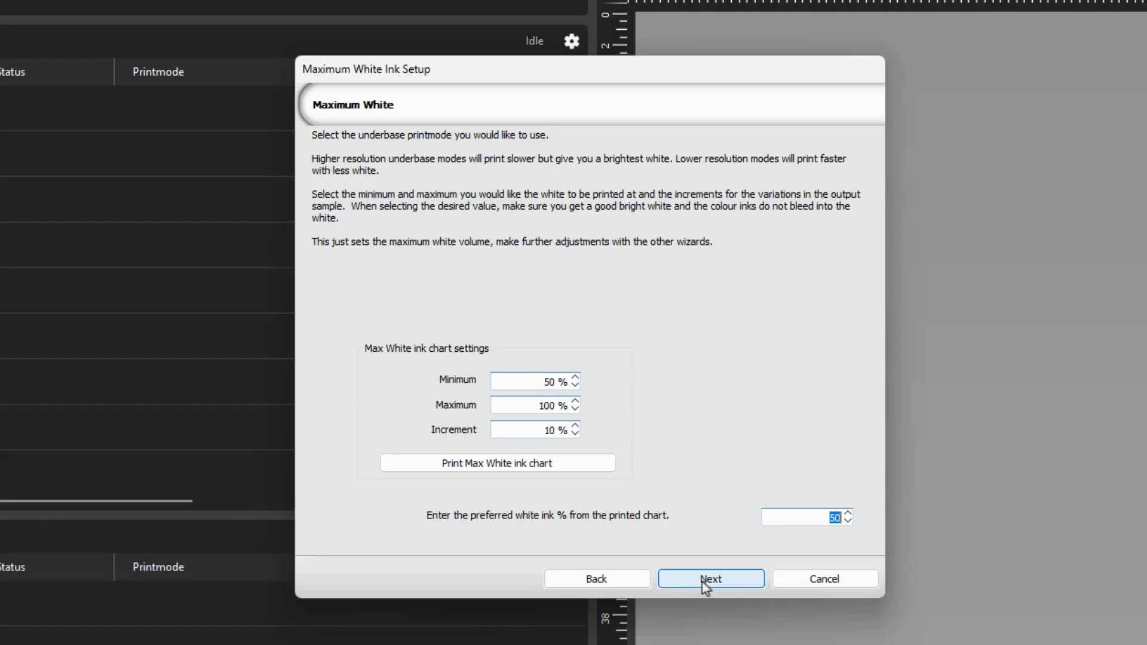
Step: Print the Max White ink chart and set the preferred white ink to 60%
left_click(558, 464)
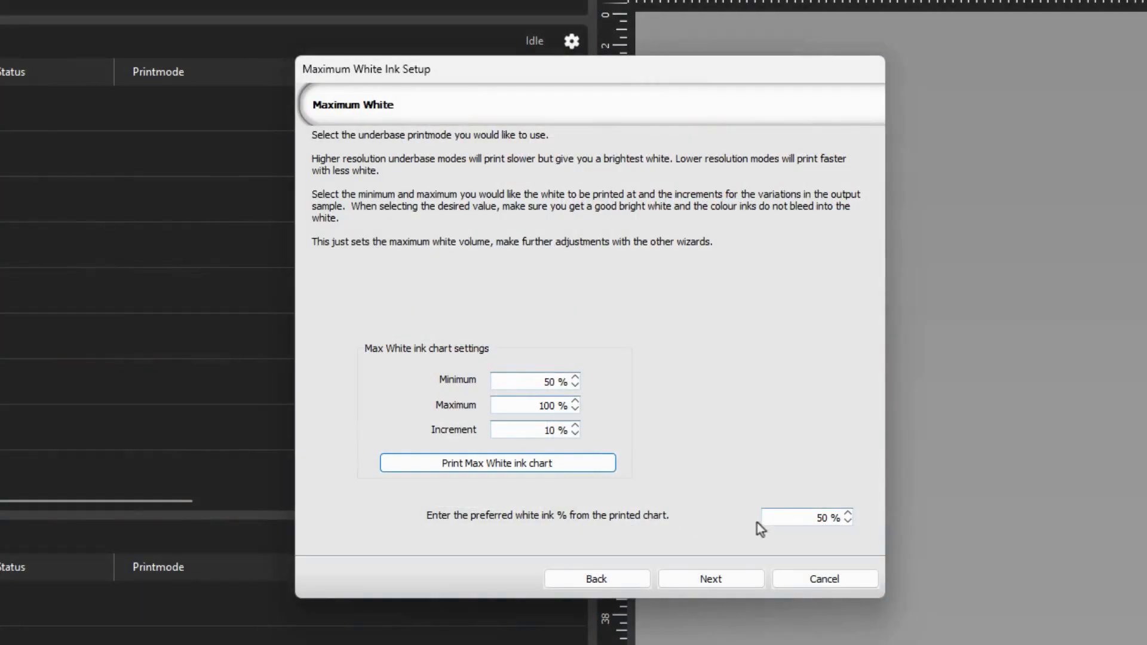
left_click(804, 520)
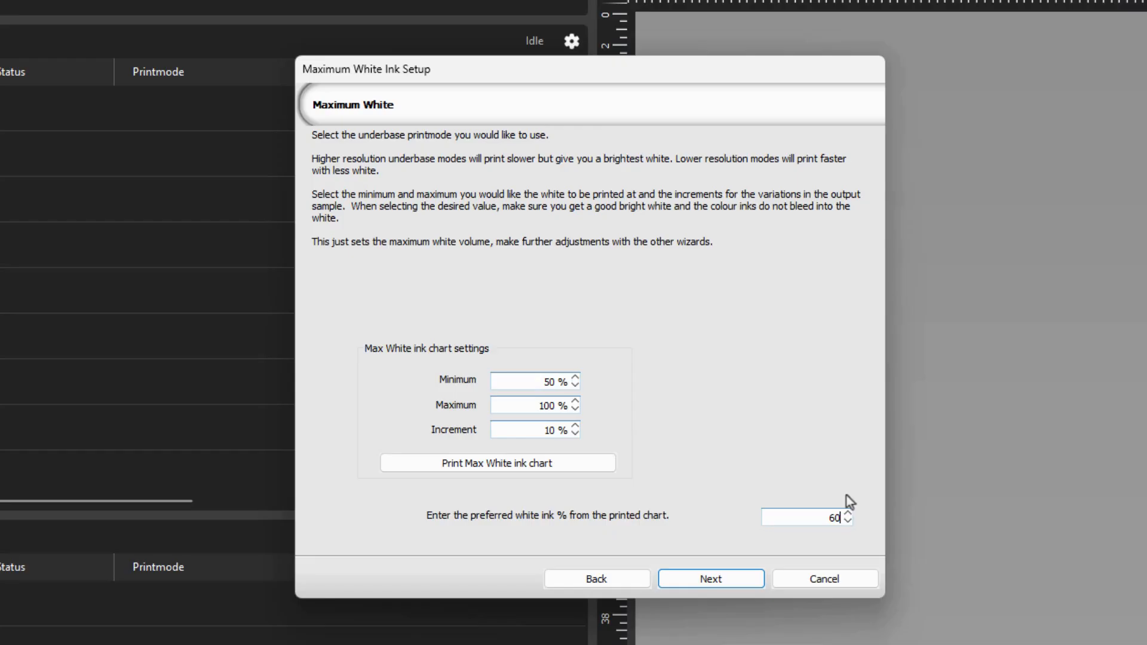
left_click(734, 579)
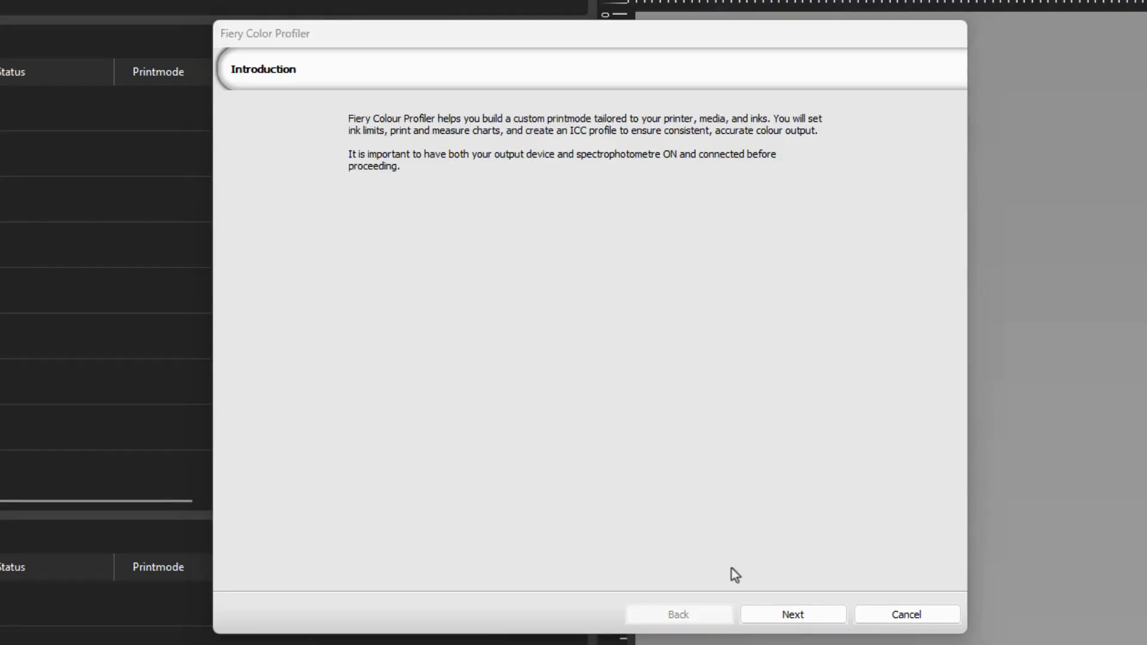
Step: Begin the printmode calibration and print the visual chart for the total ink limit
left_click(772, 614)
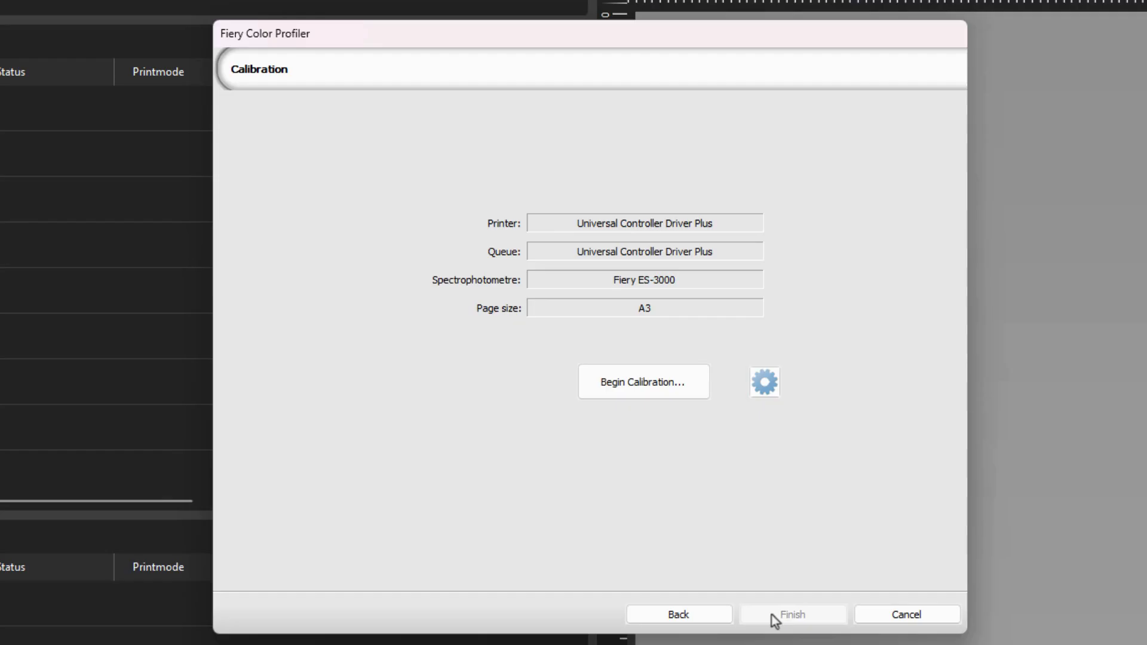
left_click(632, 383)
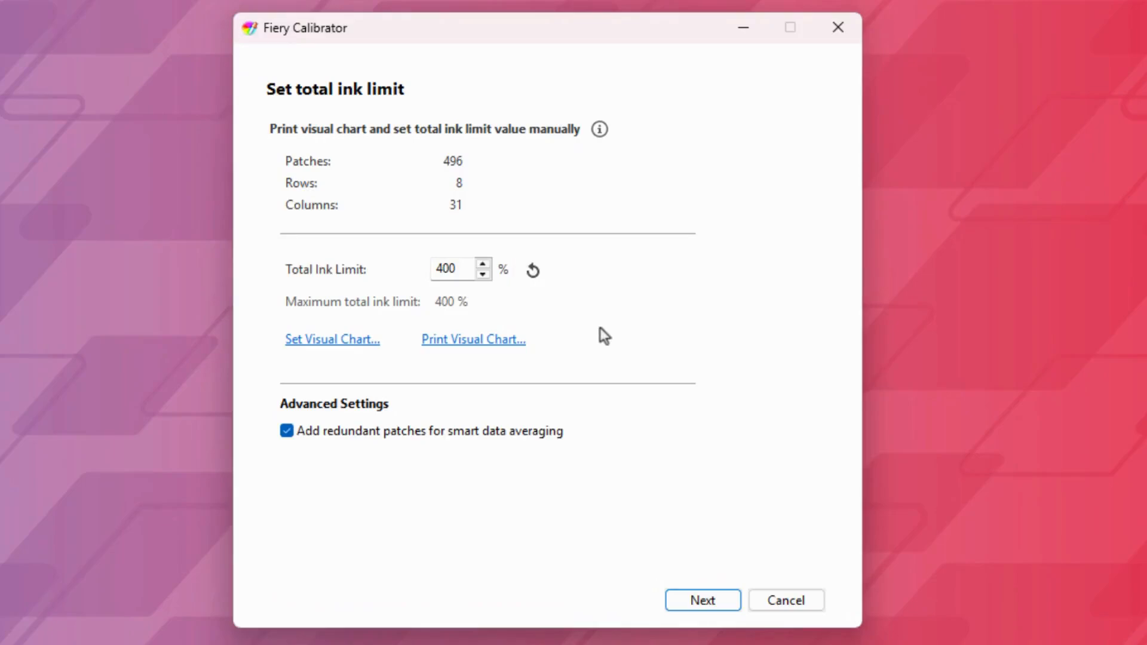
left_click(465, 341)
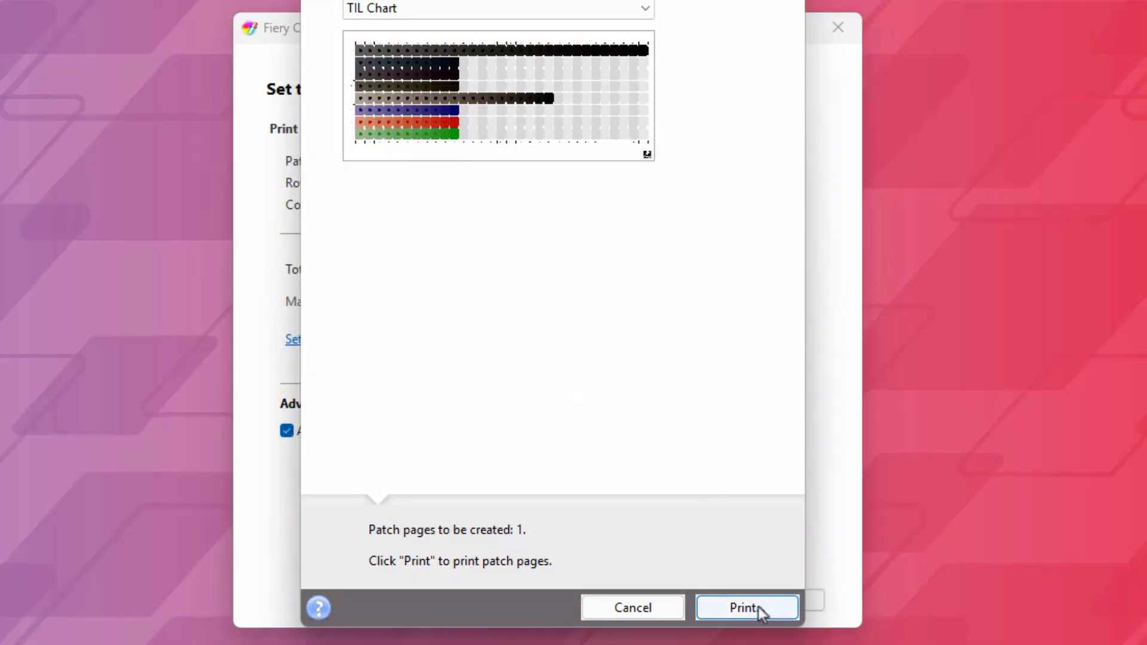
left_click(758, 607)
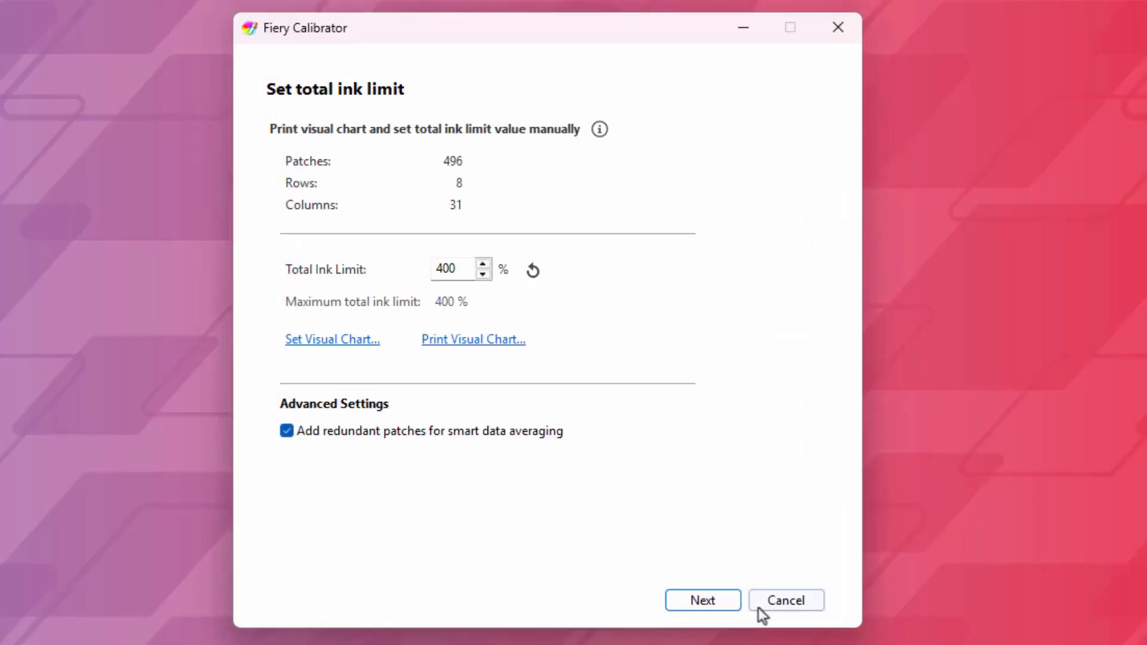
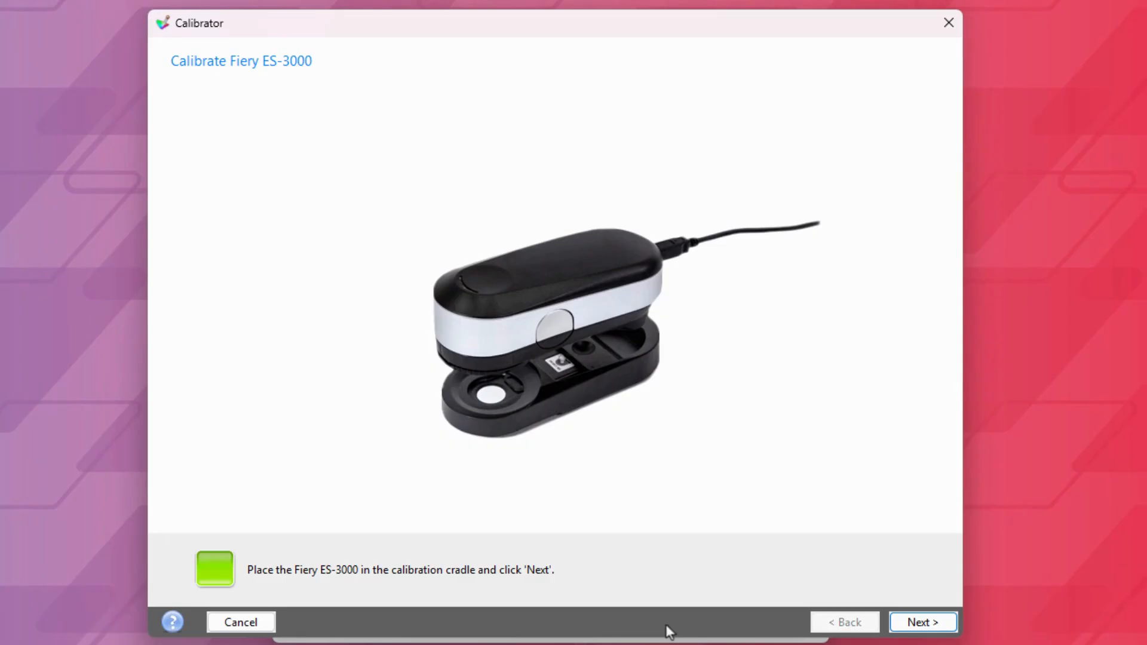
Step: Calibrate the Fiery ES-3000 in its cradle, then review the Magenta, Yellow and Black ink curves and accept the ink controls
left_click(912, 624)
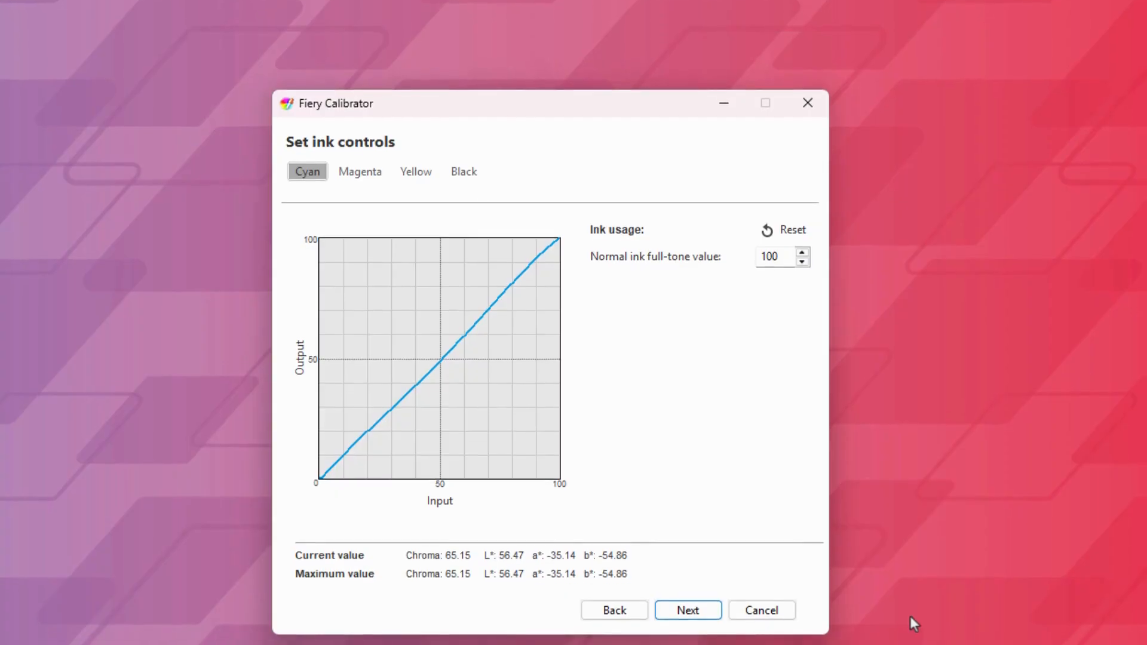
left_click(366, 175)
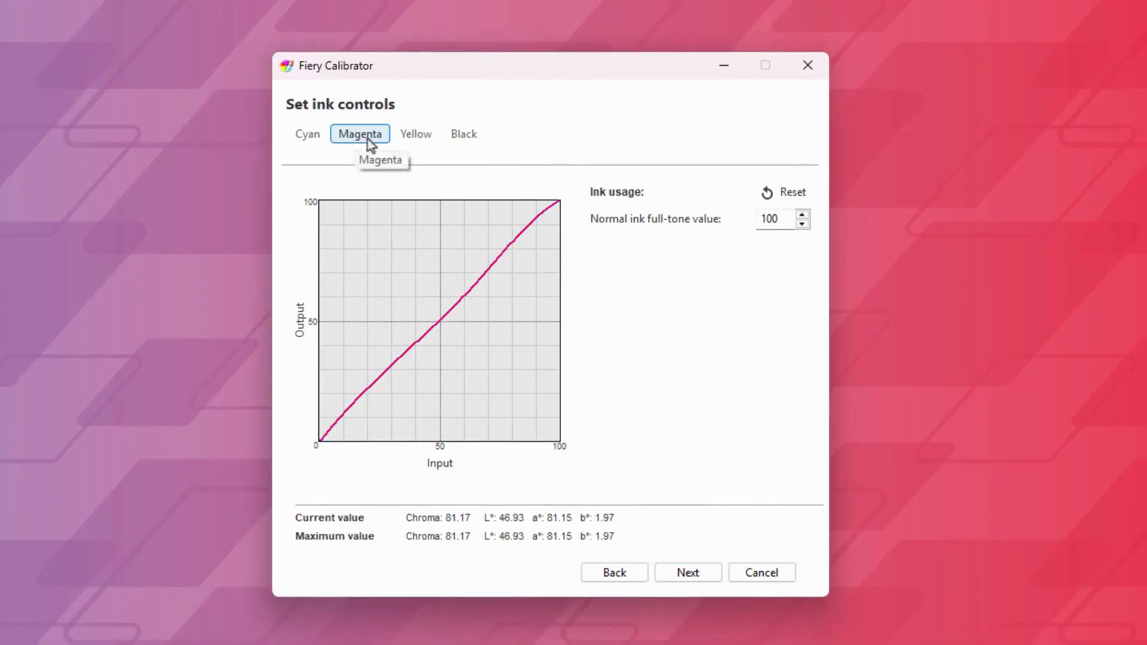
left_click(424, 136)
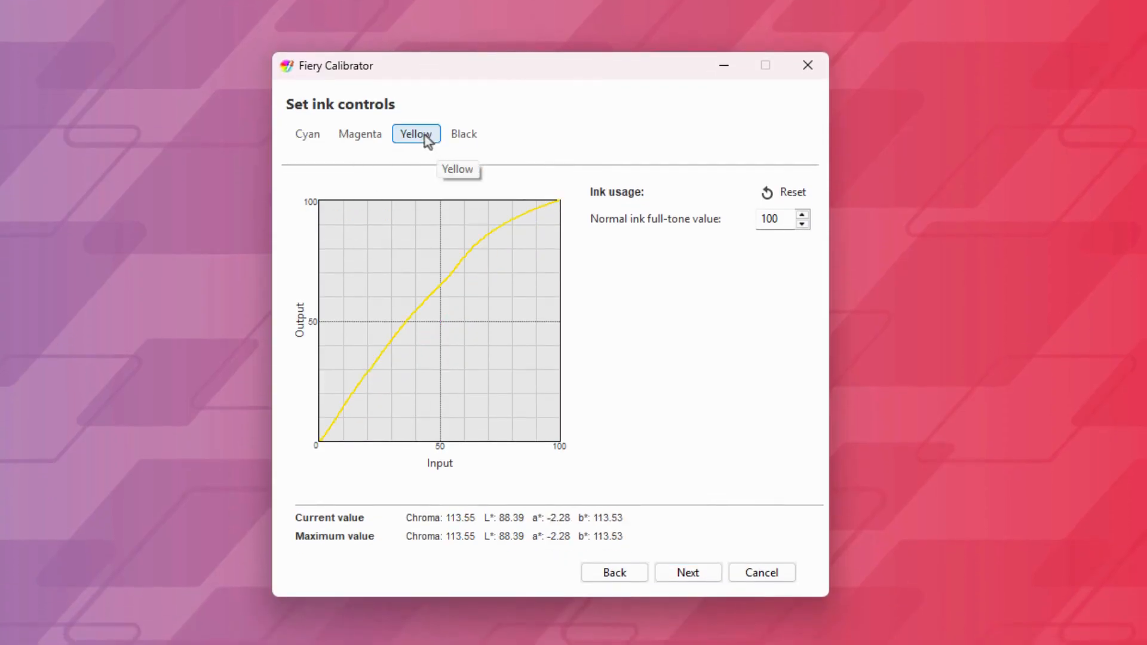
left_click(459, 136)
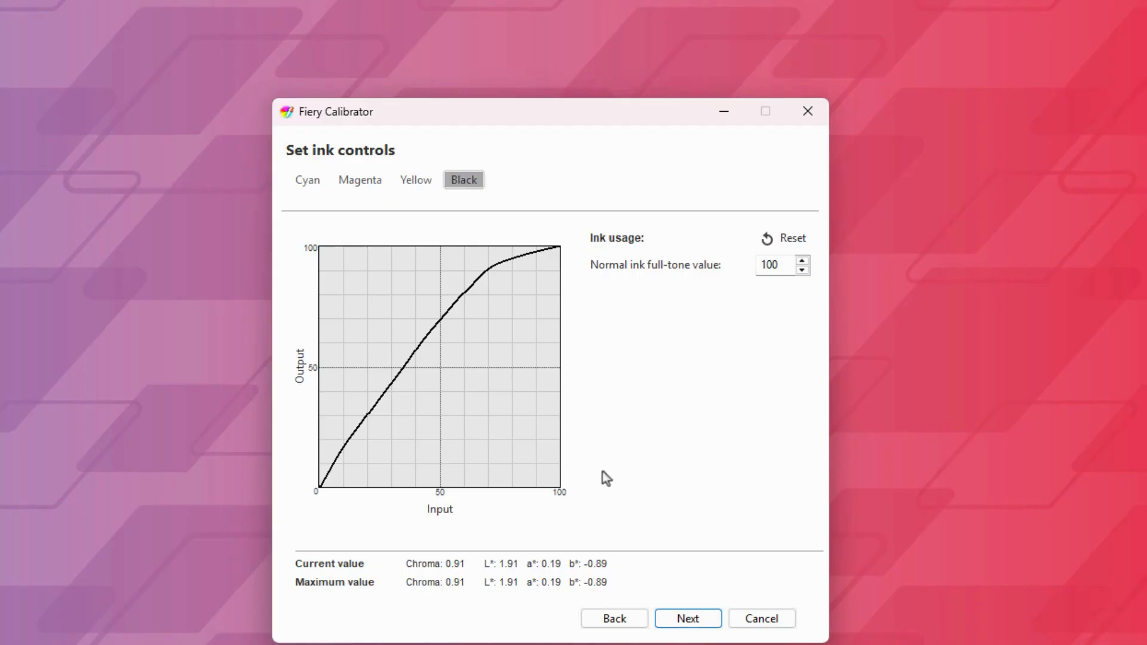
left_click(662, 621)
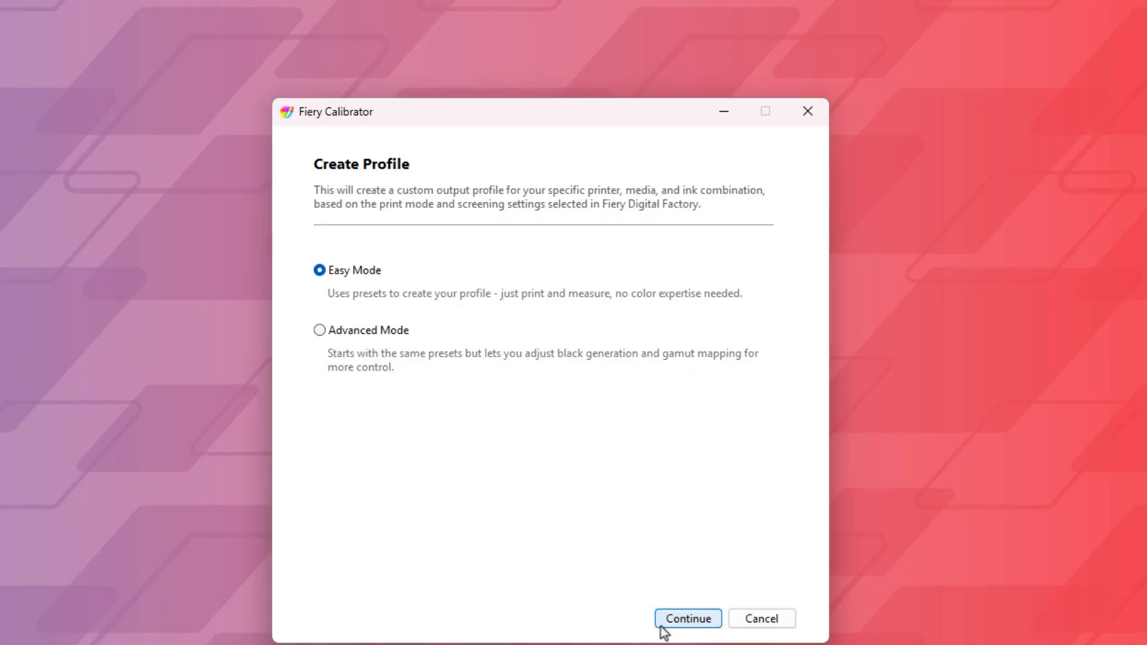
Step: Create the output profile in Easy Mode, calibrating the Fiery ES-3000 and measuring both pages of the profiling chart
left_click(660, 625)
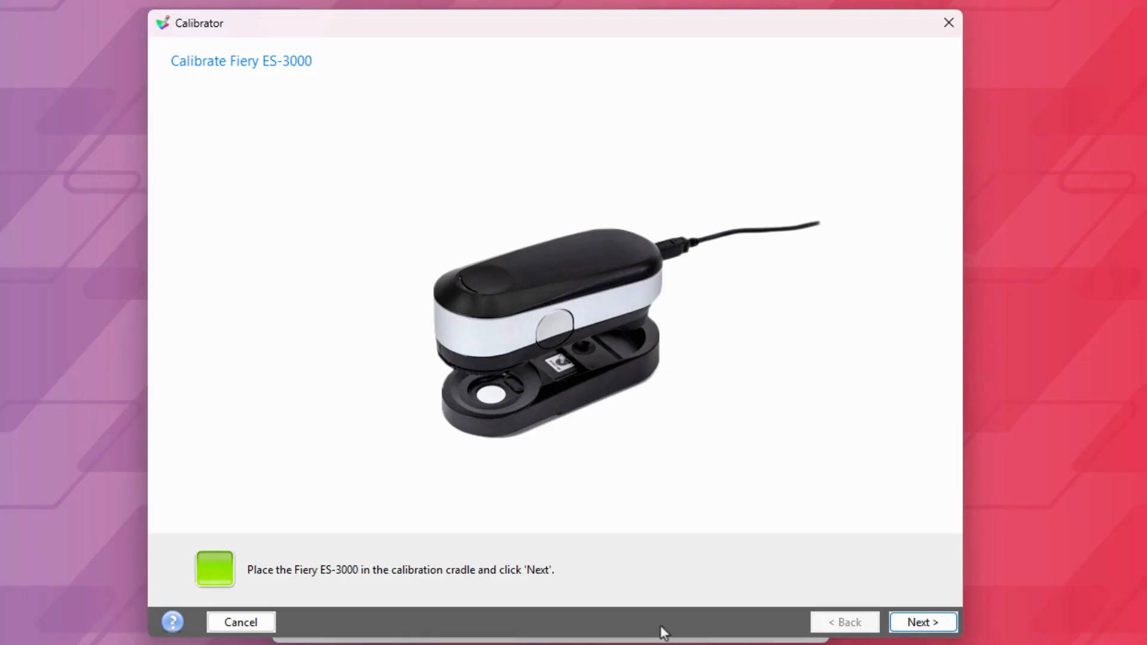
left_click(901, 633)
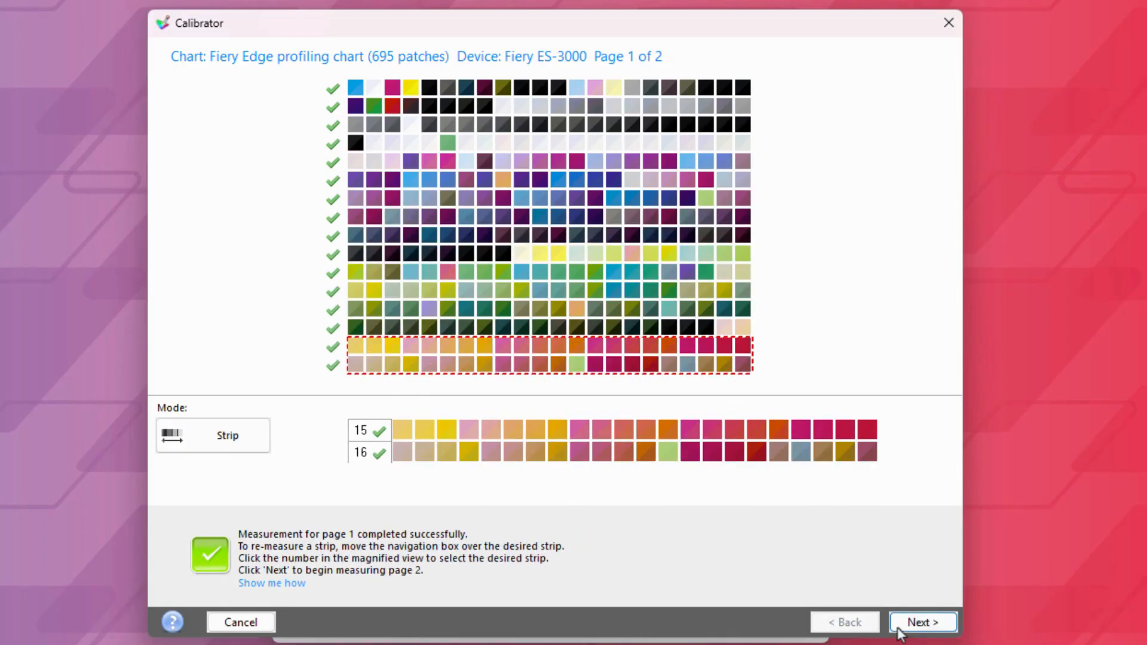
left_click(898, 629)
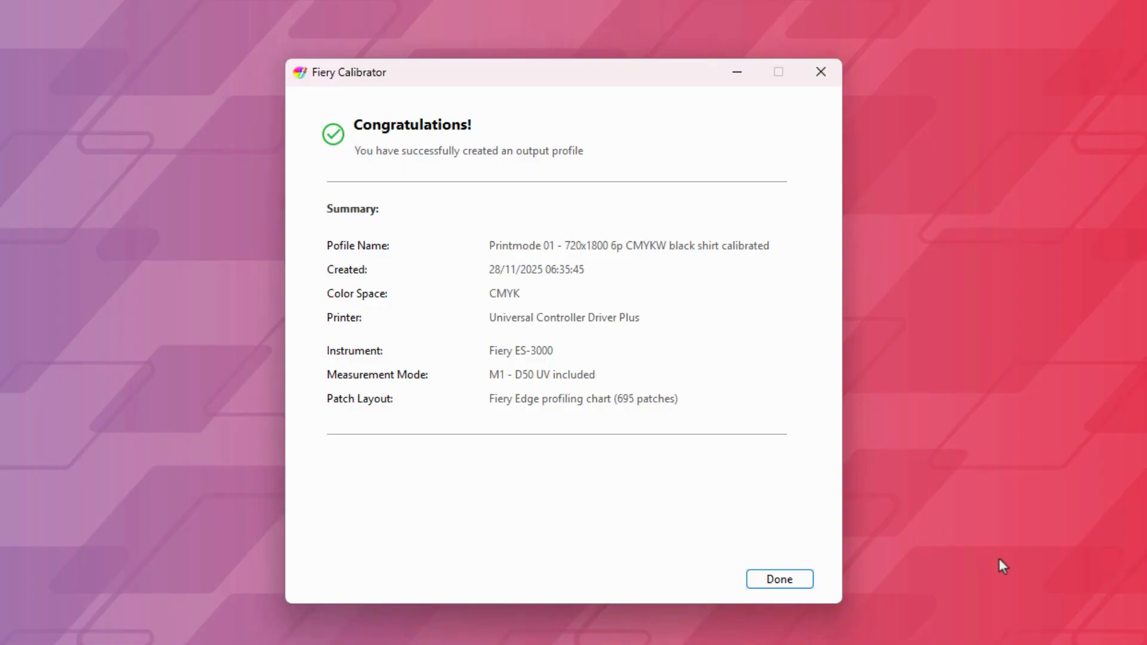
left_click(800, 578)
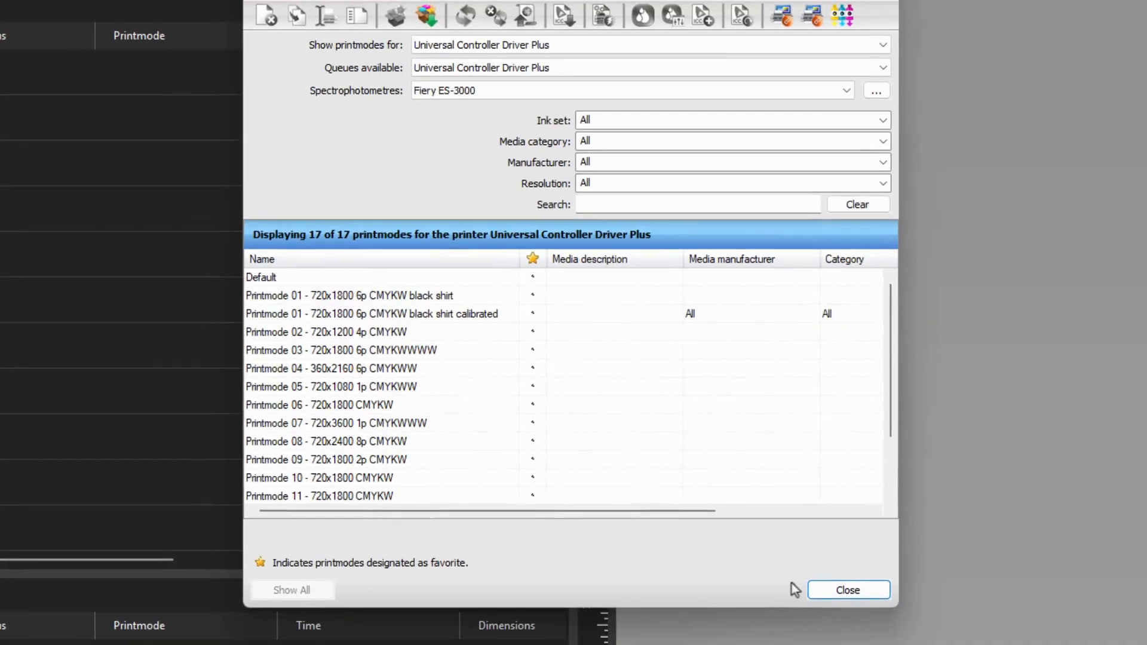